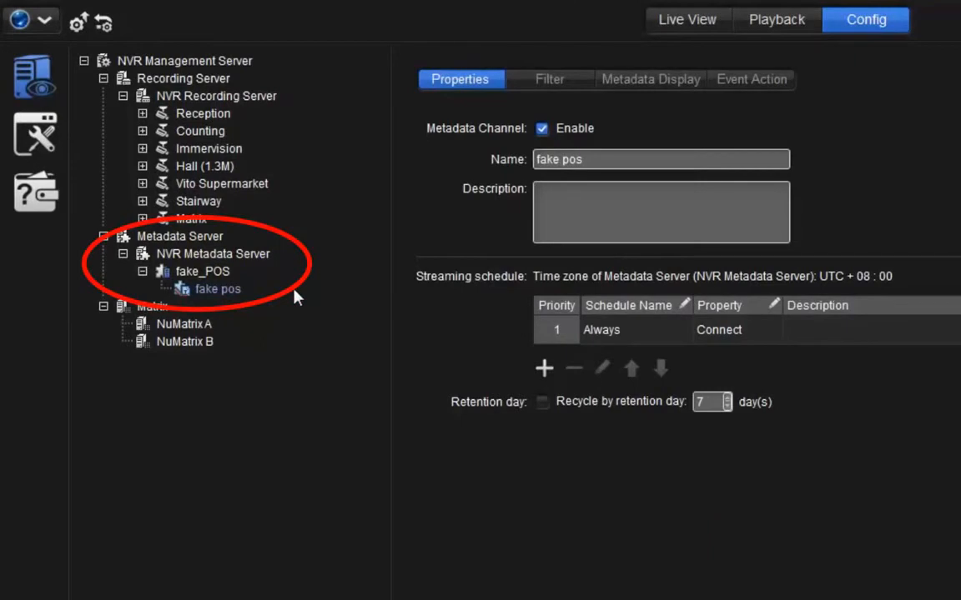
Open the metadata channel's Filter tab and review its encoding option and transaction timeout settings.
{"action": "left_click", "coordinate": [584, 78]}
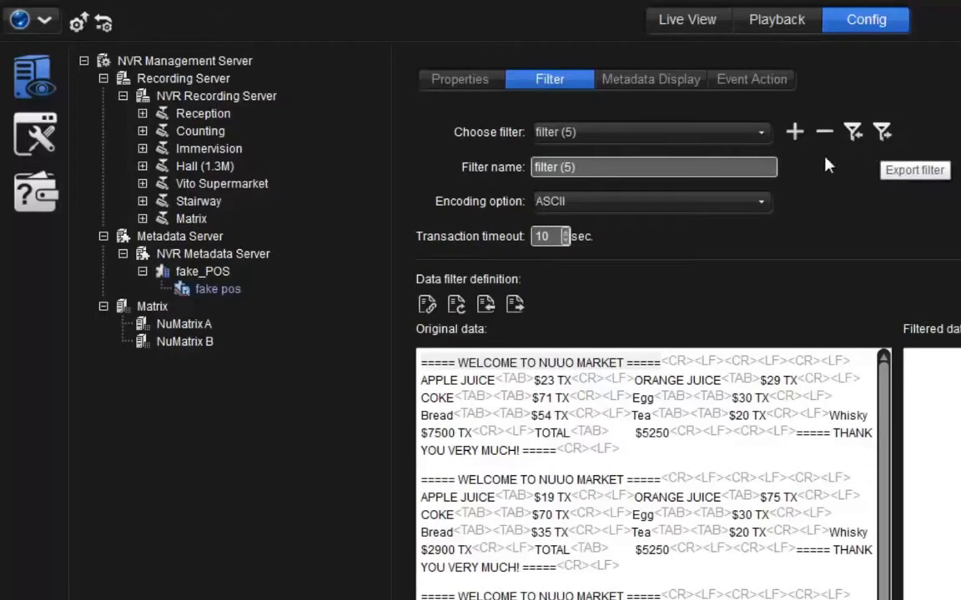
{"action": "left_click", "coordinate": [760, 208]}
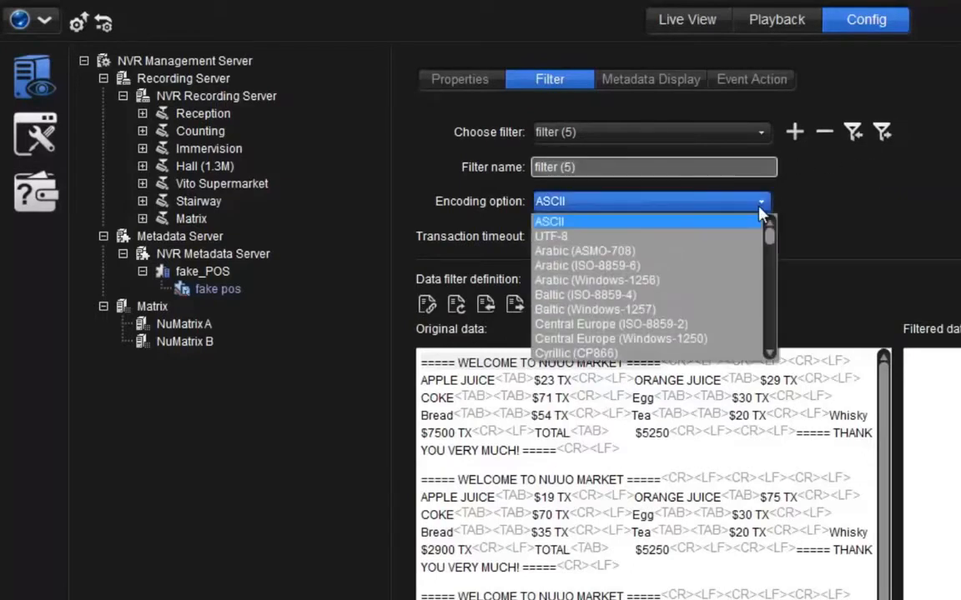
{"action": "left_click", "coordinate": [759, 208]}
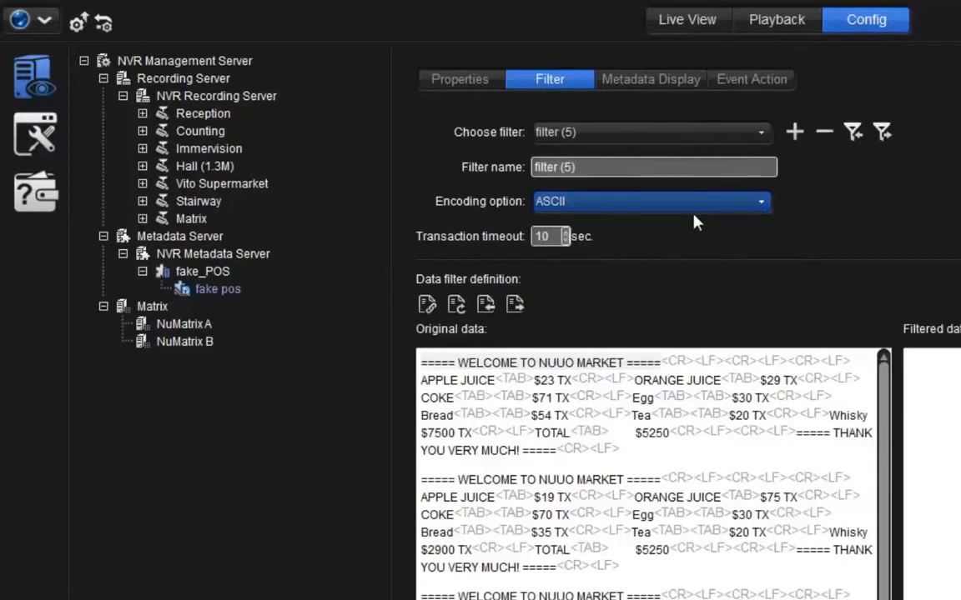
{"action": "left_click", "coordinate": [553, 237]}
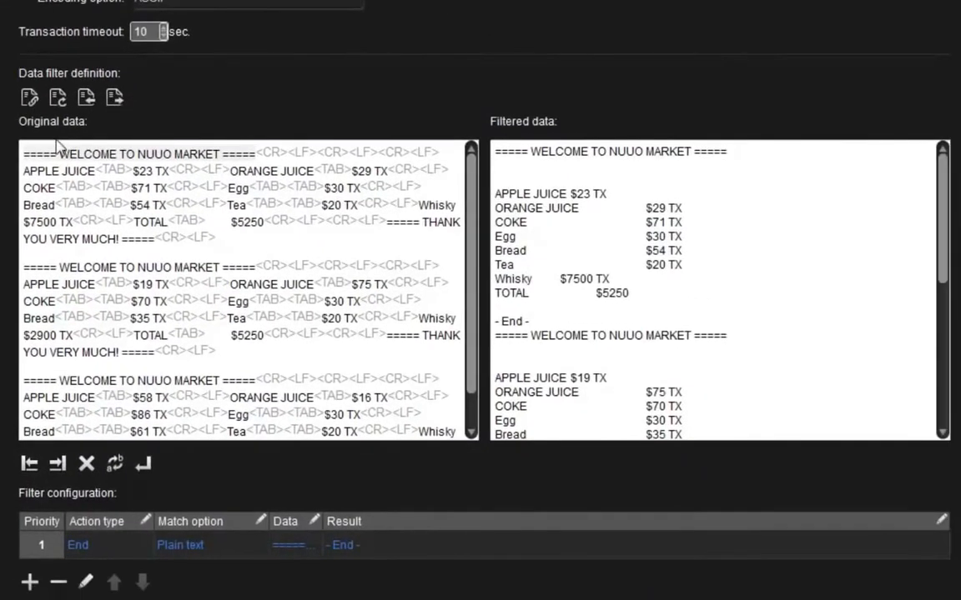
Add a Start filter rule from the '===== WELCOME TO NUUO MARKET =====' line of the original data.
{"action": "left_click", "coordinate": [25, 151]}
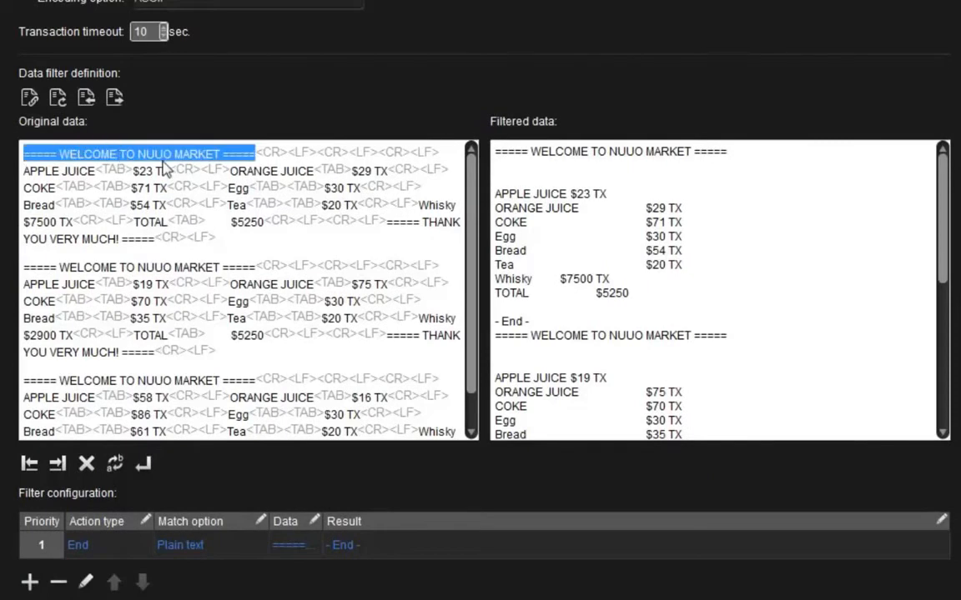
{"action": "left_click", "coordinate": [30, 464]}
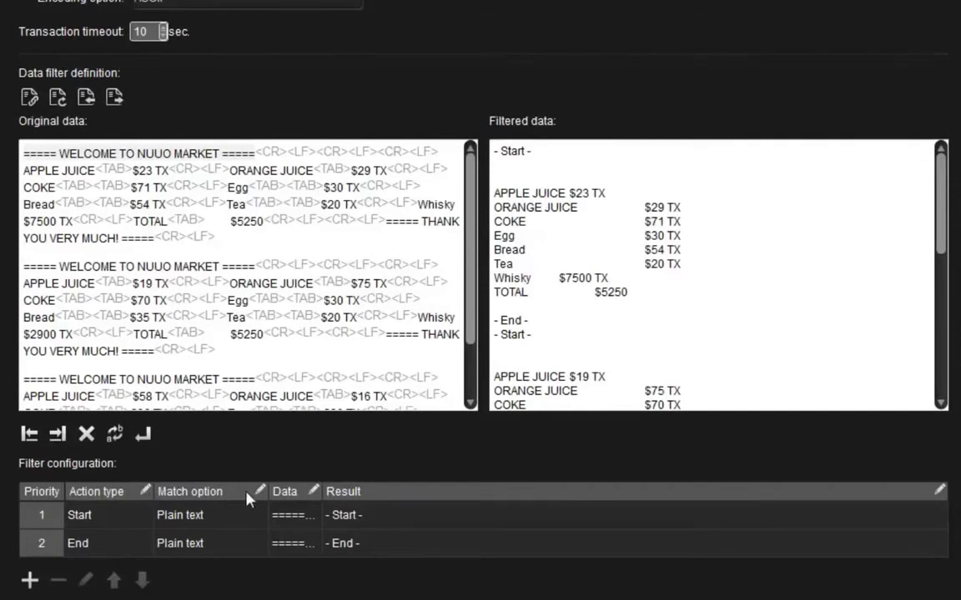
Open the match option choices of the Start filter rule.
{"action": "left_click", "coordinate": [293, 517]}
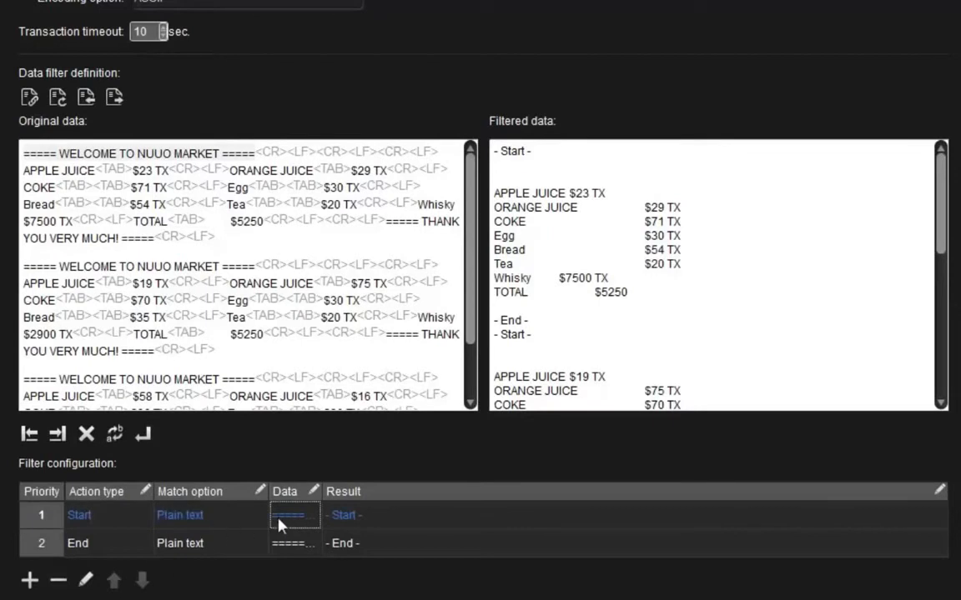
{"action": "left_click", "coordinate": [258, 517]}
{"action": "left_click", "coordinate": [258, 517]}
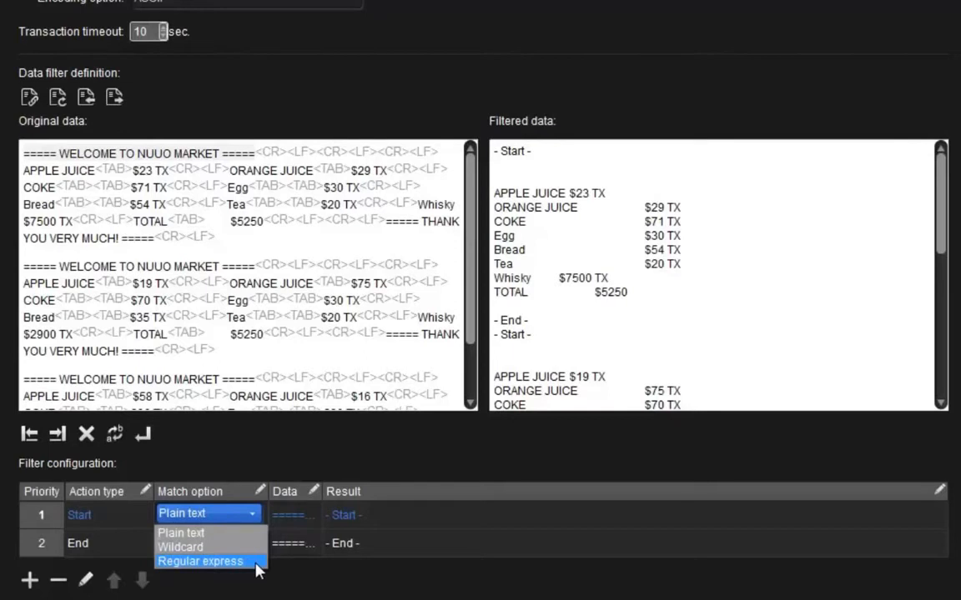
{"action": "left_click", "coordinate": [256, 590]}
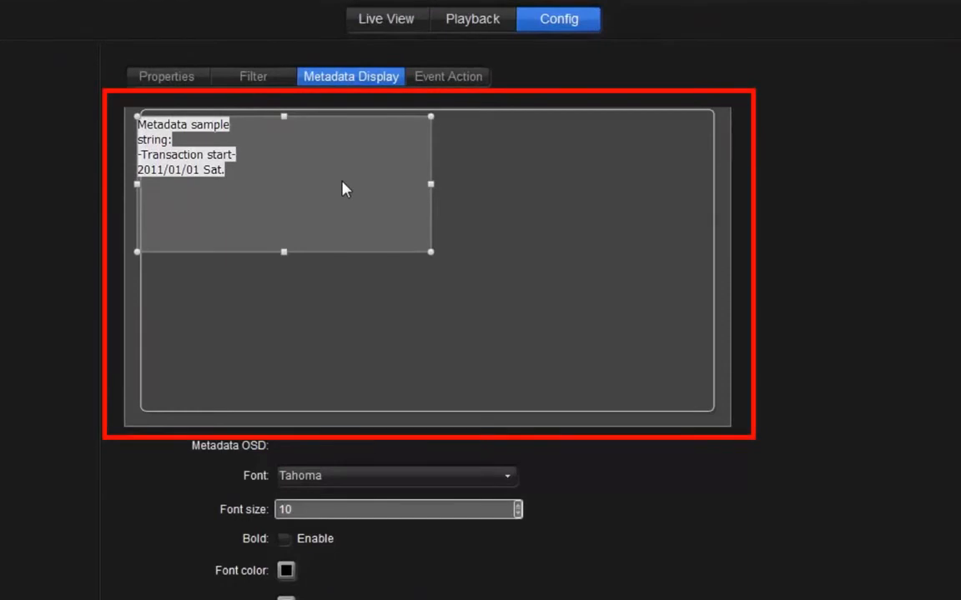
Move the metadata OSD box slightly down in the display preview and enable bold for its font.
{"action": "left_click_drag", "start_coordinate": [343, 188], "coordinate": [330, 216]}
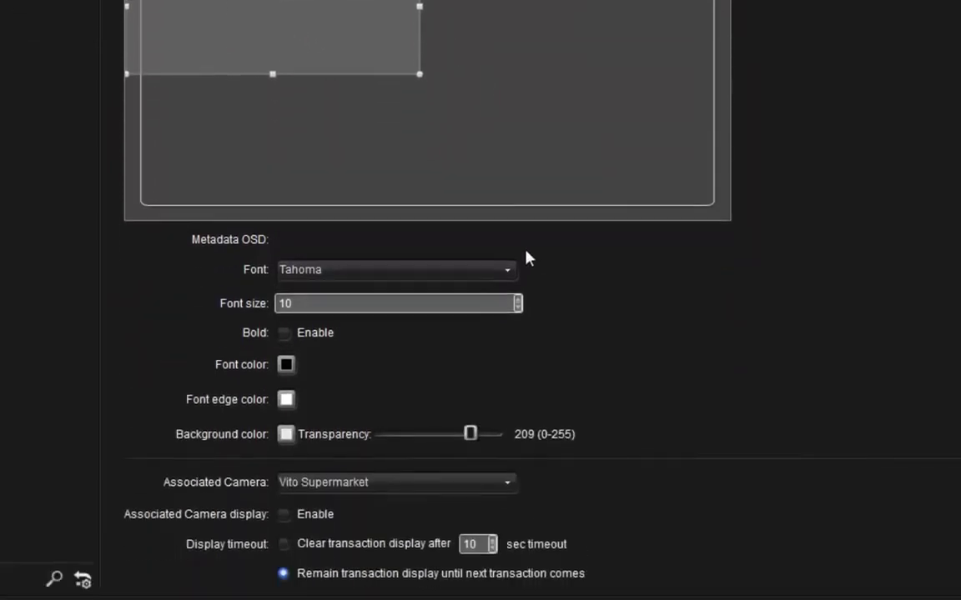
{"action": "left_click", "coordinate": [514, 272]}
{"action": "left_click", "coordinate": [515, 273]}
{"action": "left_click", "coordinate": [476, 305]}
{"action": "left_click", "coordinate": [284, 334]}
Set the associated camera to Vito Supermarket and enable the associated camera display.
{"action": "left_click", "coordinate": [510, 485]}
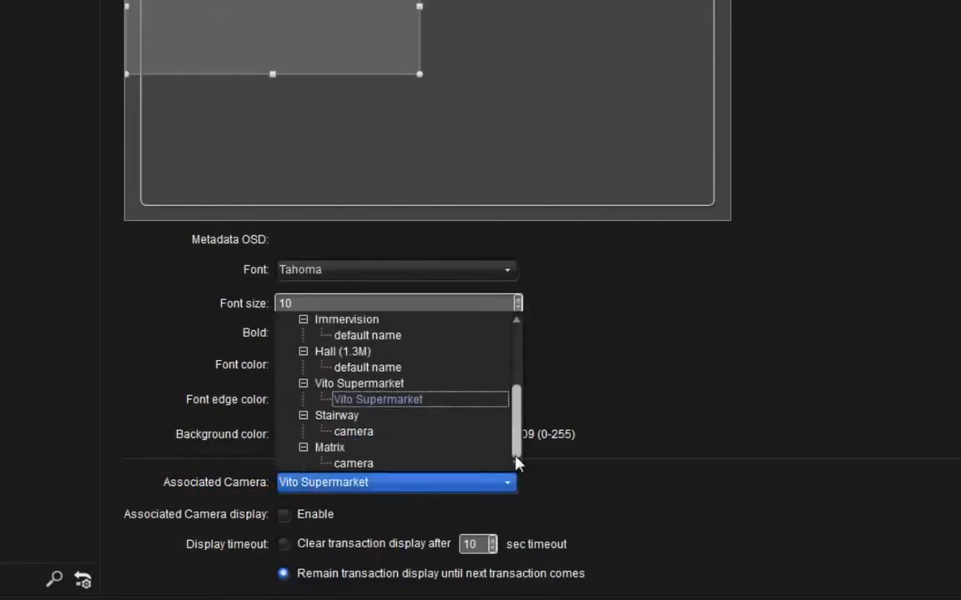
{"action": "left_click", "coordinate": [474, 402]}
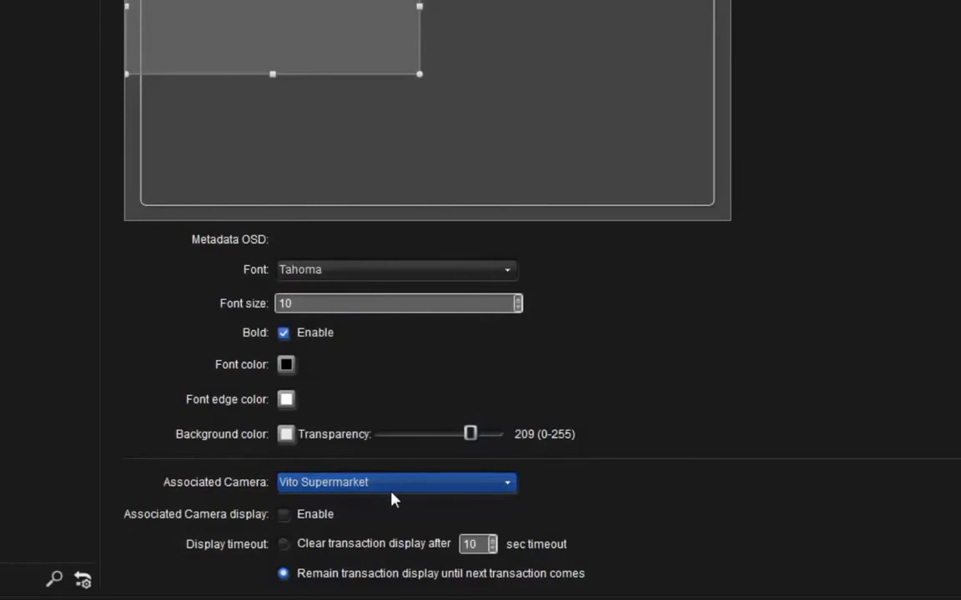
{"action": "left_click", "coordinate": [284, 517]}
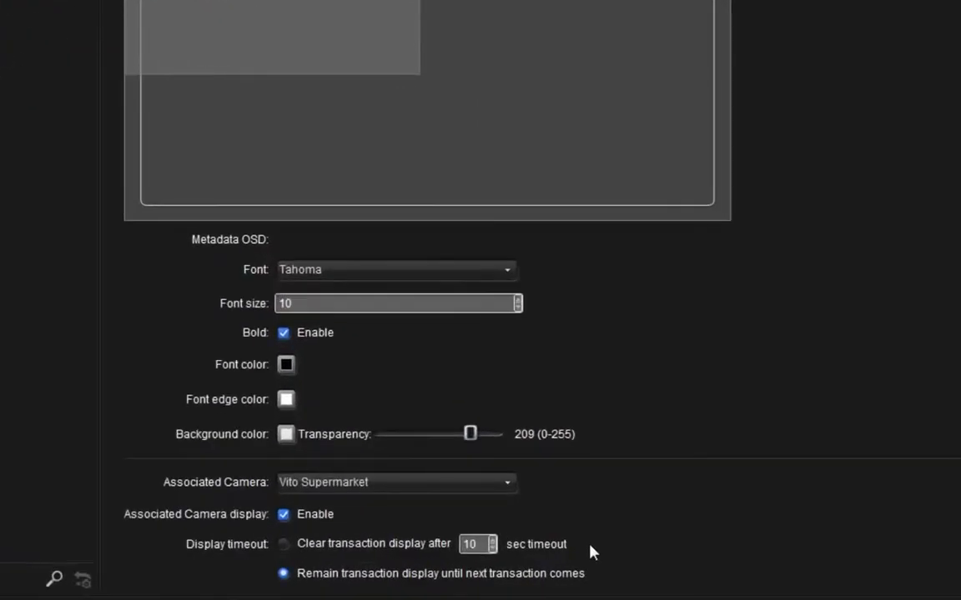
Switch the display timeout to clearing after 10 sec and back to remaining until the next transaction.
{"action": "left_click", "coordinate": [284, 544]}
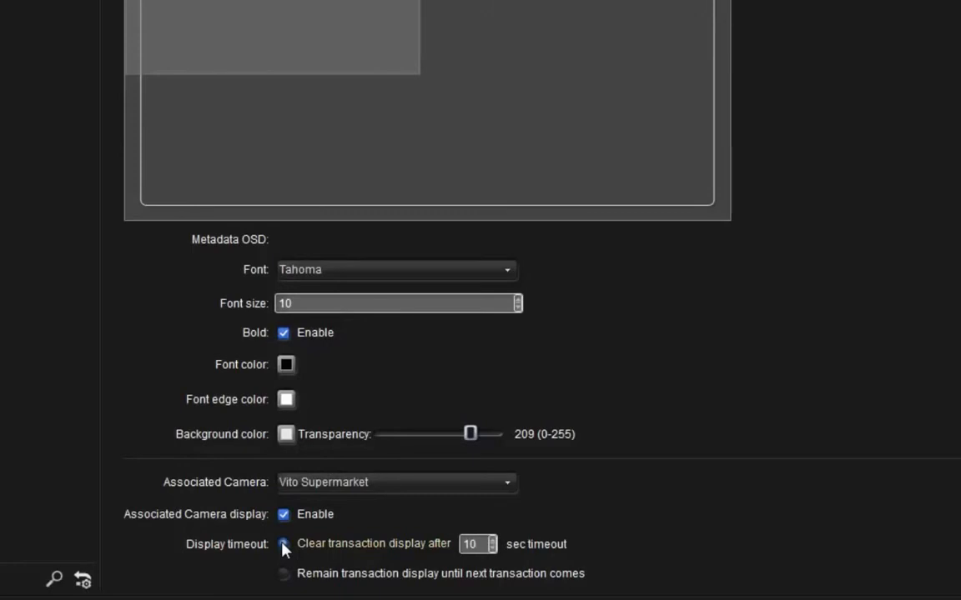
{"action": "left_click", "coordinate": [284, 547]}
{"action": "left_click", "coordinate": [284, 574]}
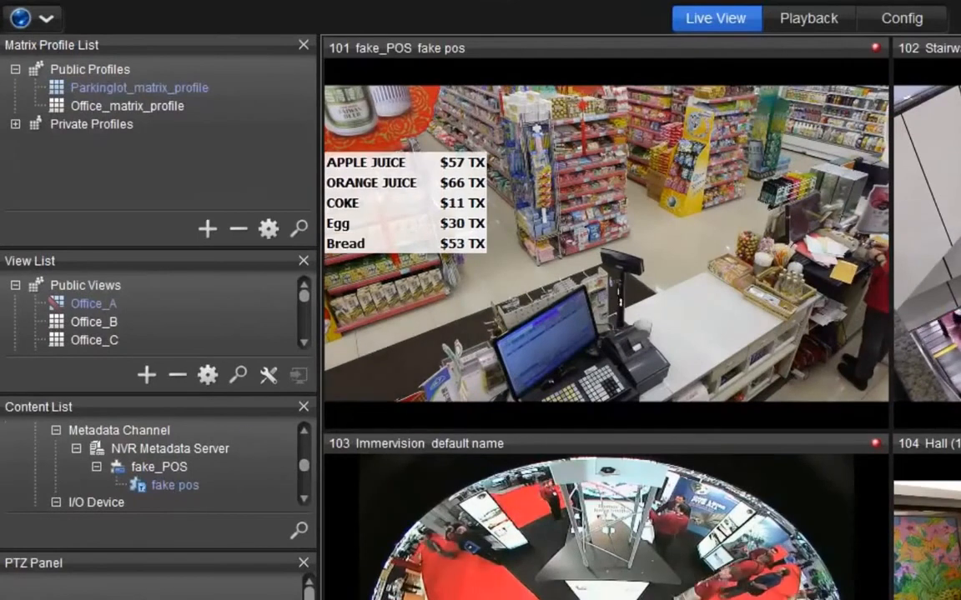
Set the playback event list search type to Metadata search.
{"action": "left_click", "coordinate": [663, 284]}
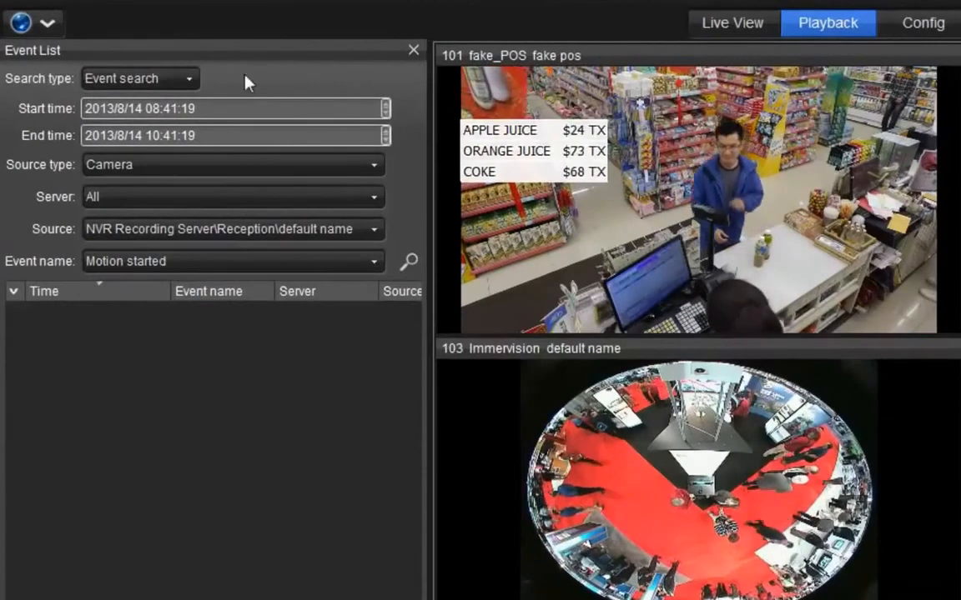
{"action": "left_click", "coordinate": [191, 81]}
{"action": "left_click", "coordinate": [188, 119]}
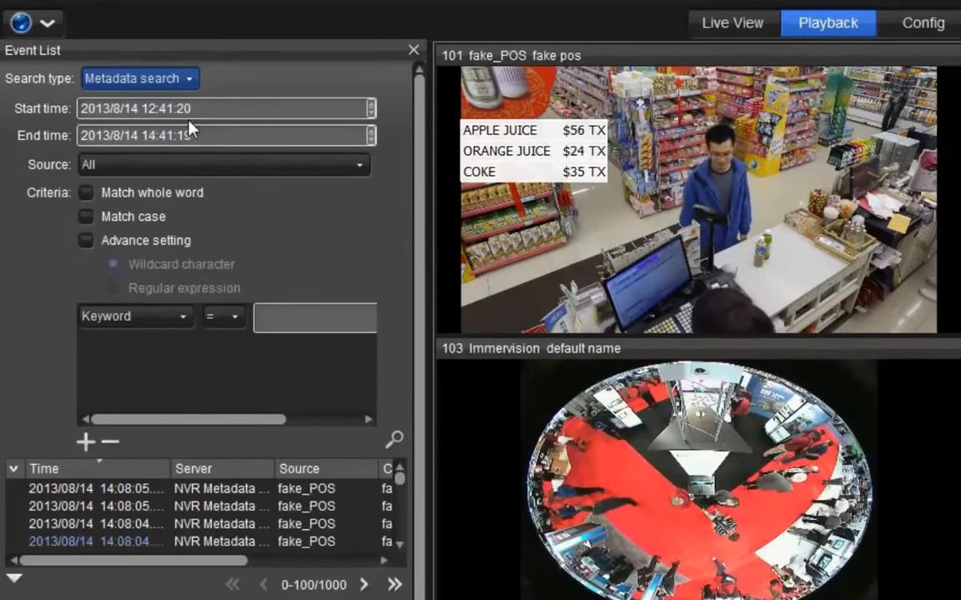
Review the metadata search's start time, end time and source options.
{"action": "left_click", "coordinate": [206, 110]}
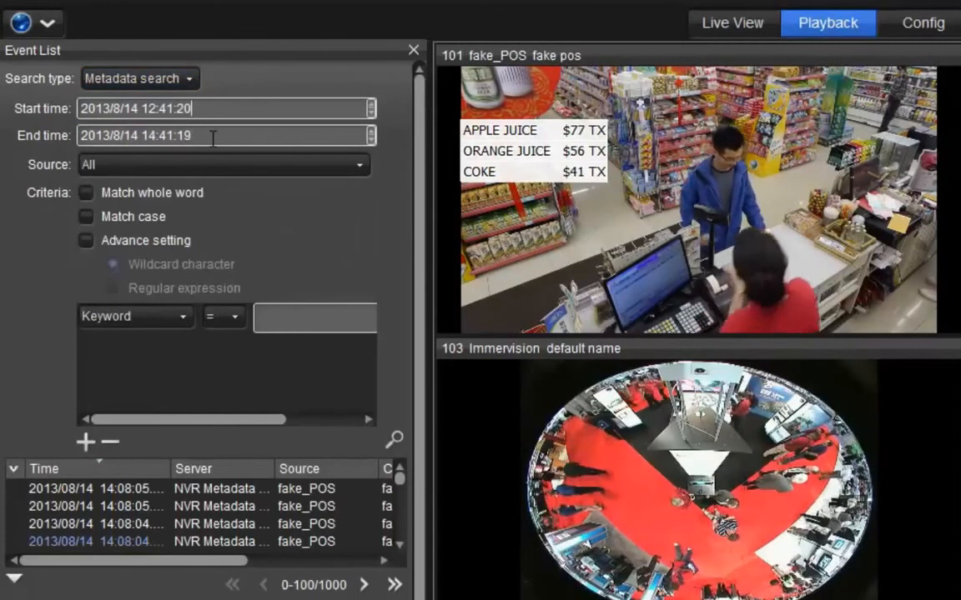
{"action": "left_click", "coordinate": [212, 138]}
{"action": "left_click", "coordinate": [218, 166]}
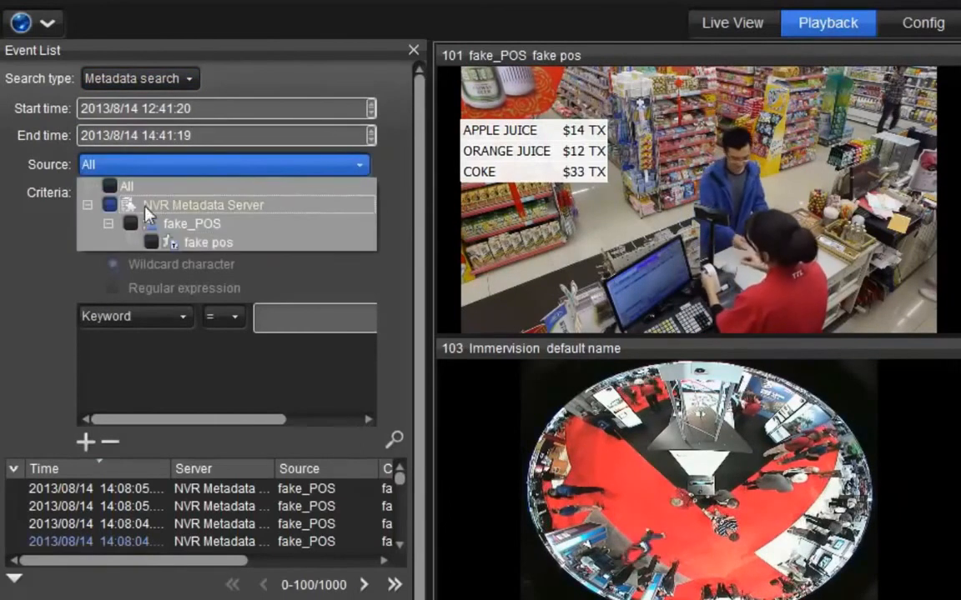
{"action": "left_click", "coordinate": [179, 242]}
{"action": "left_click", "coordinate": [251, 262]}
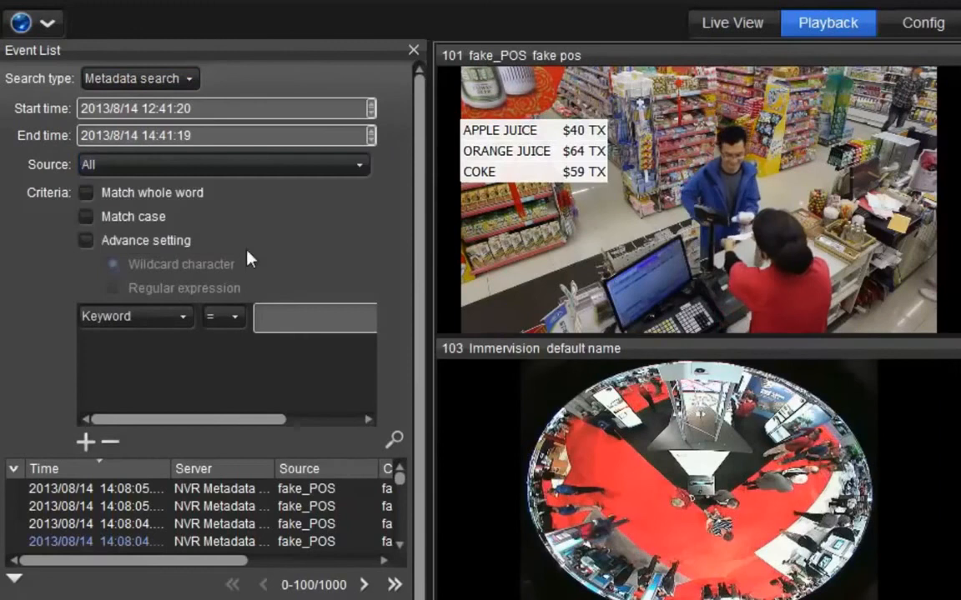
Enable Match whole word and search the metadata for the keyword apple.
{"action": "left_click", "coordinate": [86, 193]}
{"action": "left_click", "coordinate": [298, 320]}
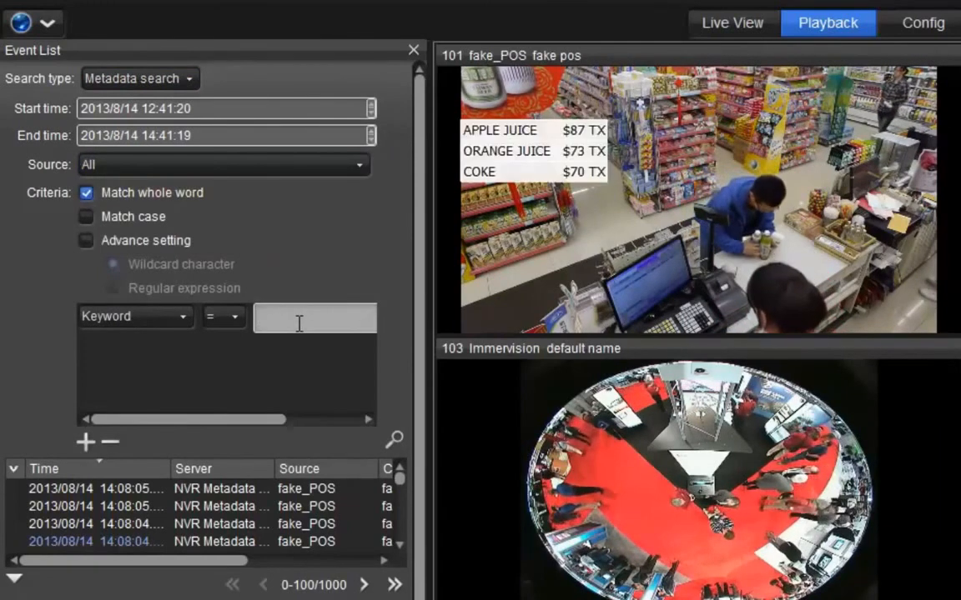
{"action": "type", "text": "apple"}
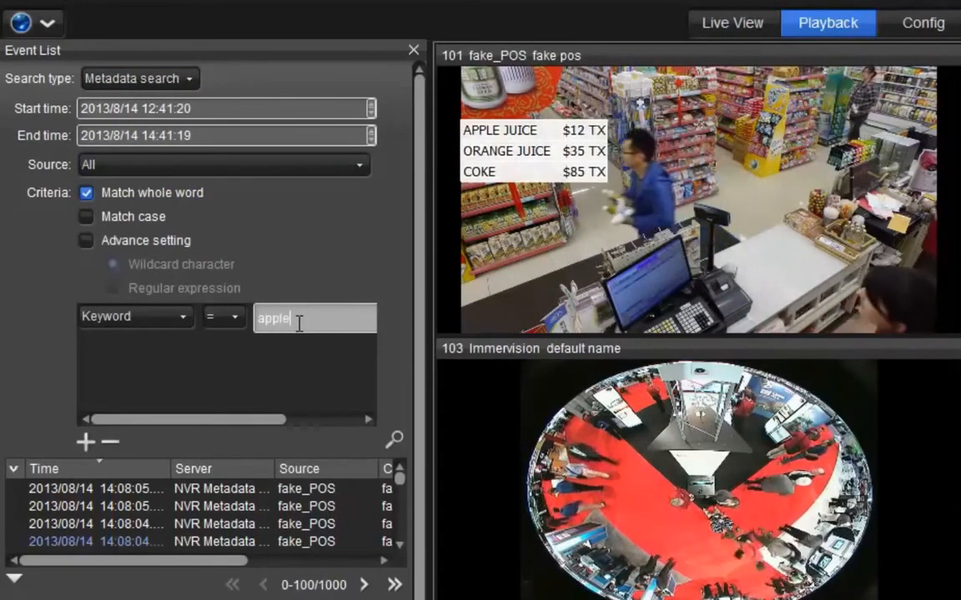
{"action": "left_click", "coordinate": [398, 448]}
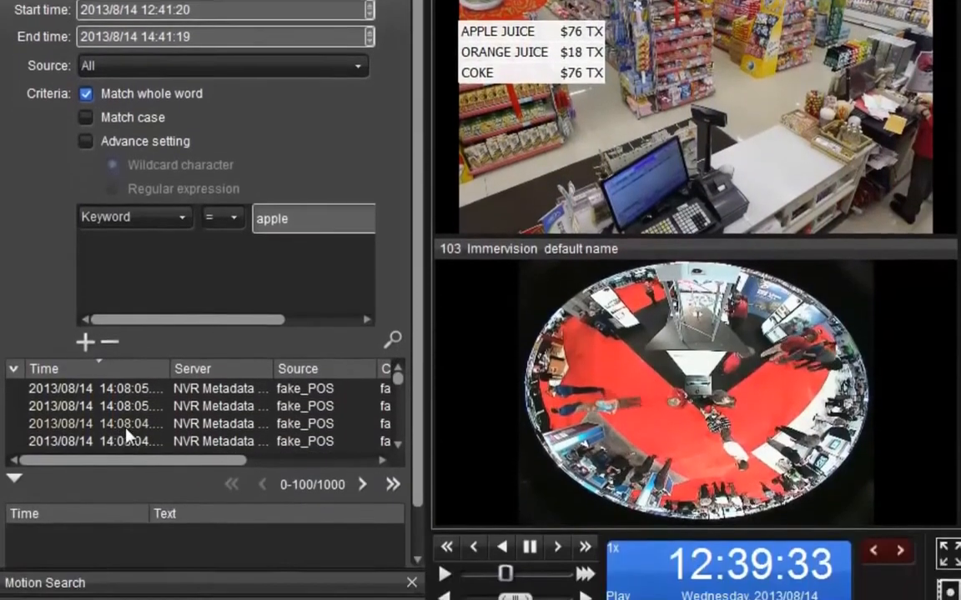
Open the fourth search result's recorded transaction for playback.
{"action": "left_click", "coordinate": [126, 541]}
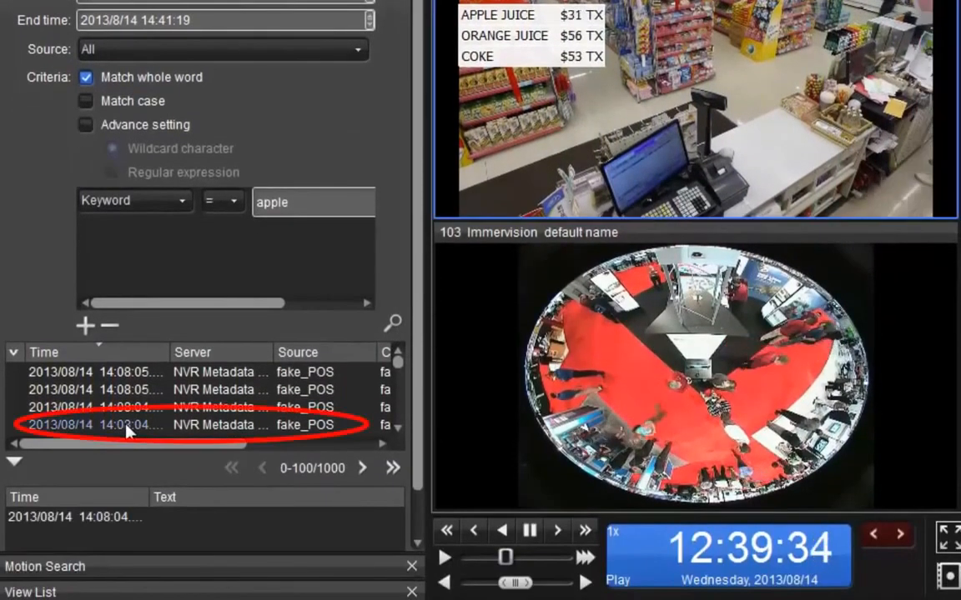
{"action": "double_click", "coordinate": [126, 427]}
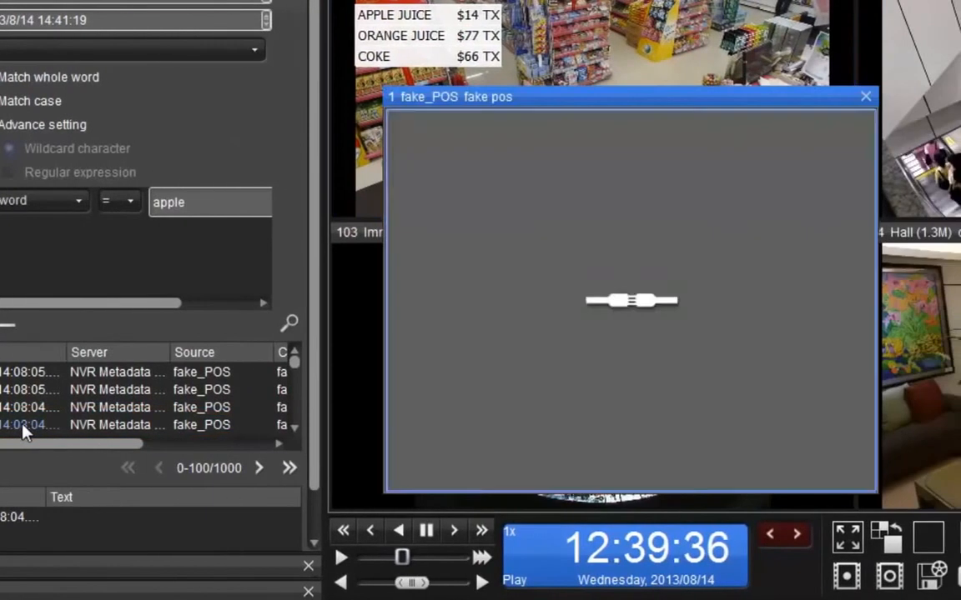